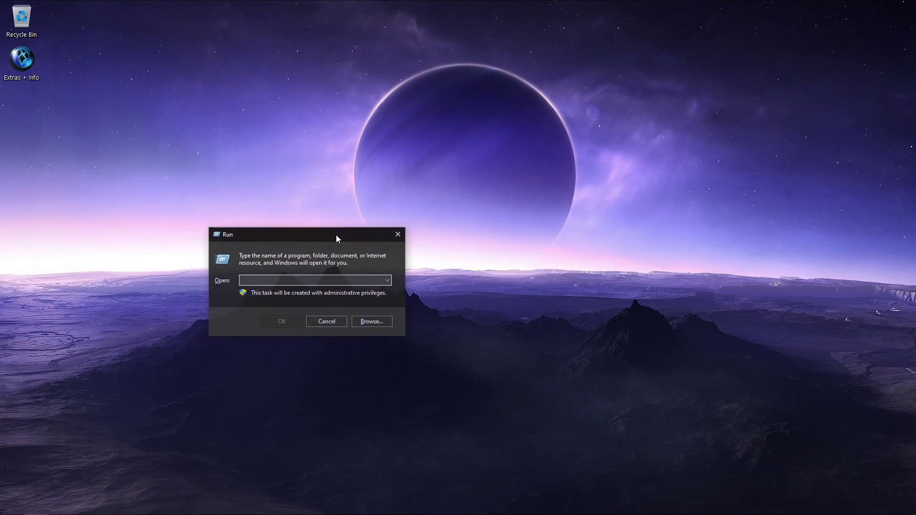
text(winver)
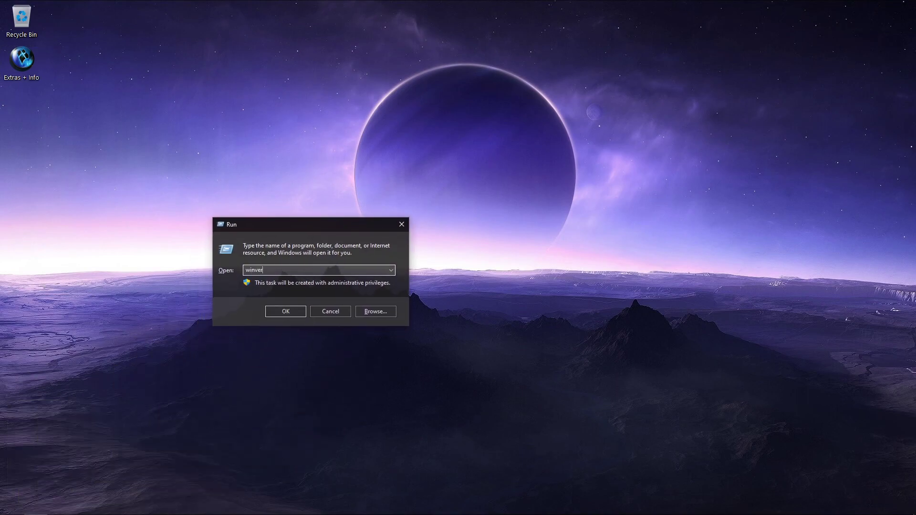
Run winver and center the About Windows box showing Windows 10 Pro 22H2, build 19045.3086
key(Return)
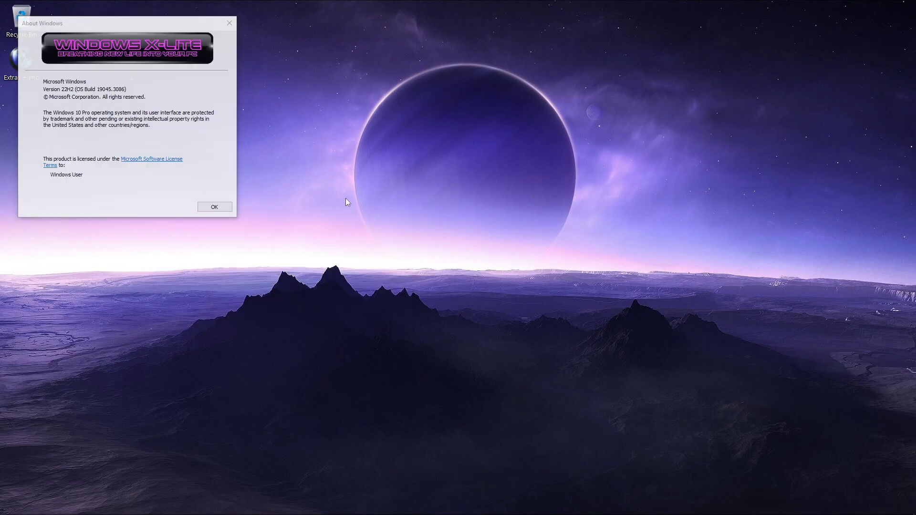
drag(205, 22, 363, 126)
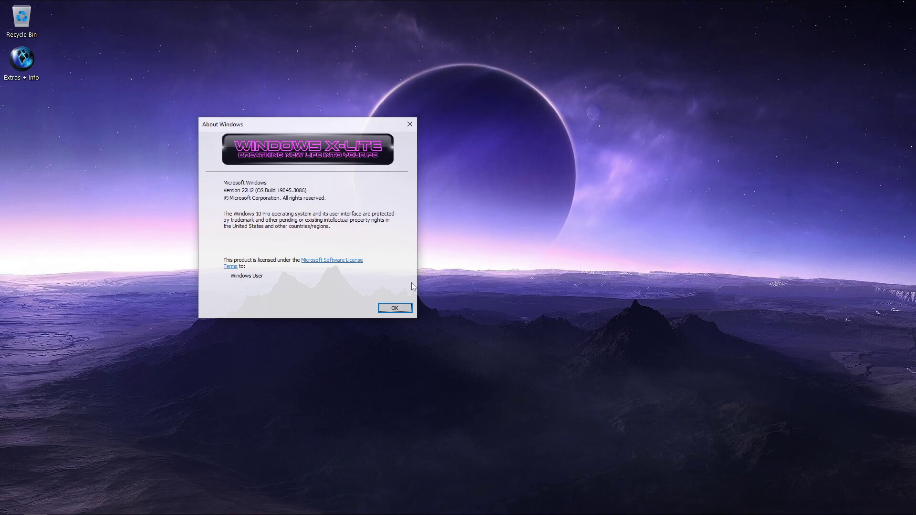
click(394, 308)
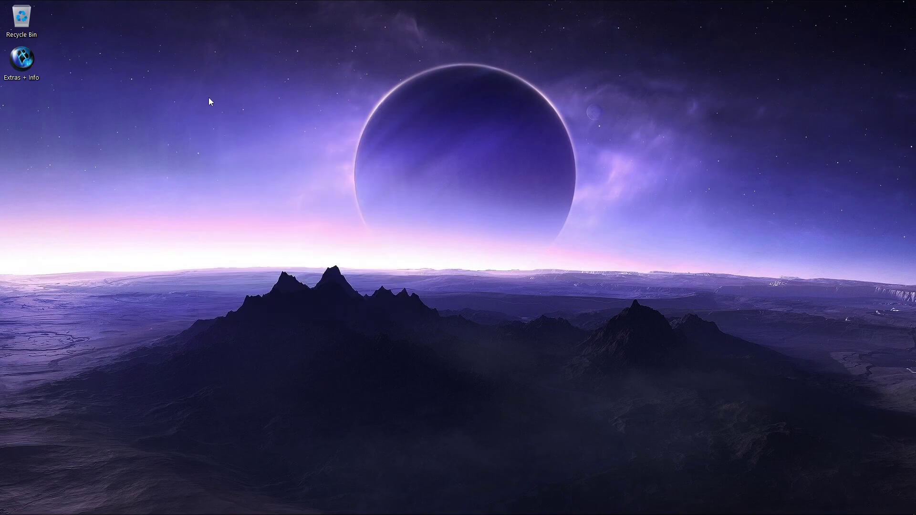
double_click(48, 70)
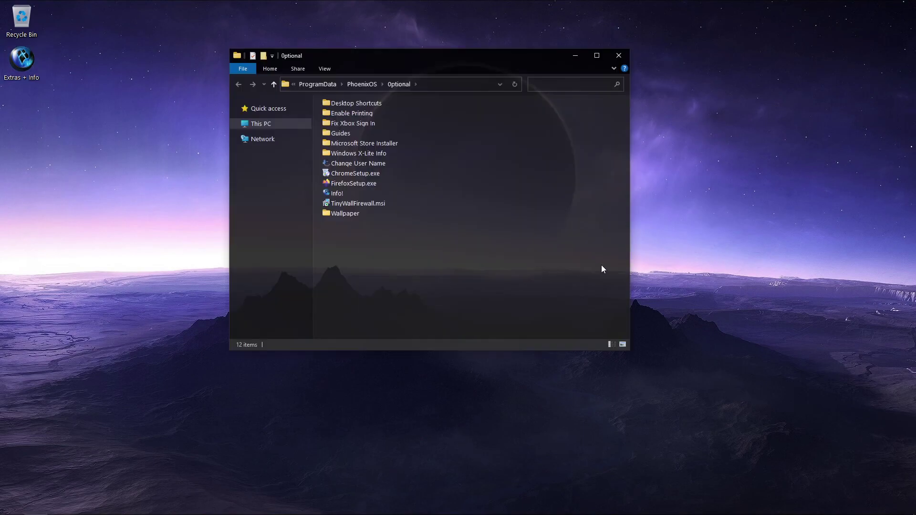
double_click(376, 104)
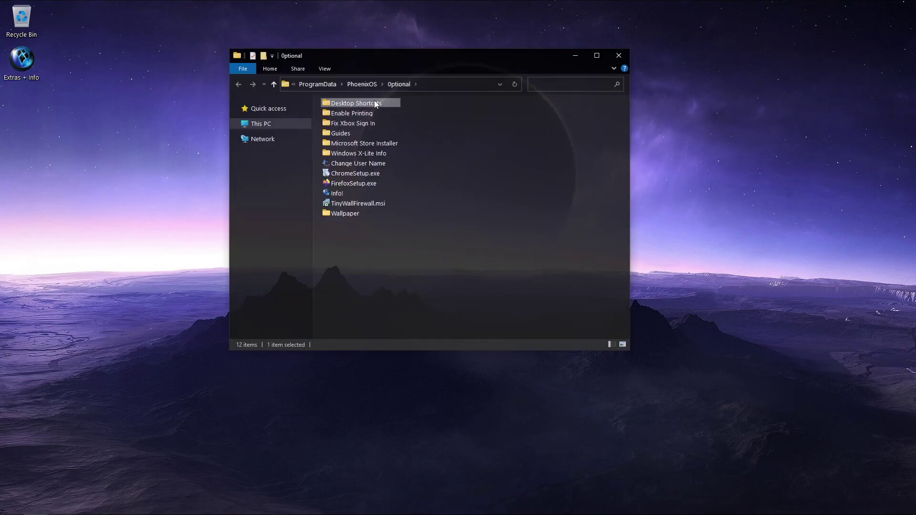
click(621, 56)
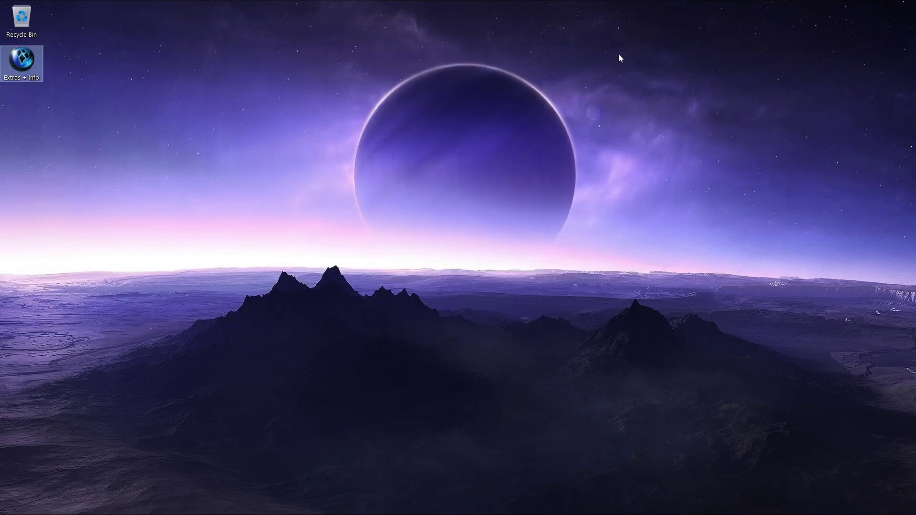
Apply the Win11 Light theme from Personalize > Themes, switching to the flowing-fabric wallpaper
right_click(187, 55)
click(215, 209)
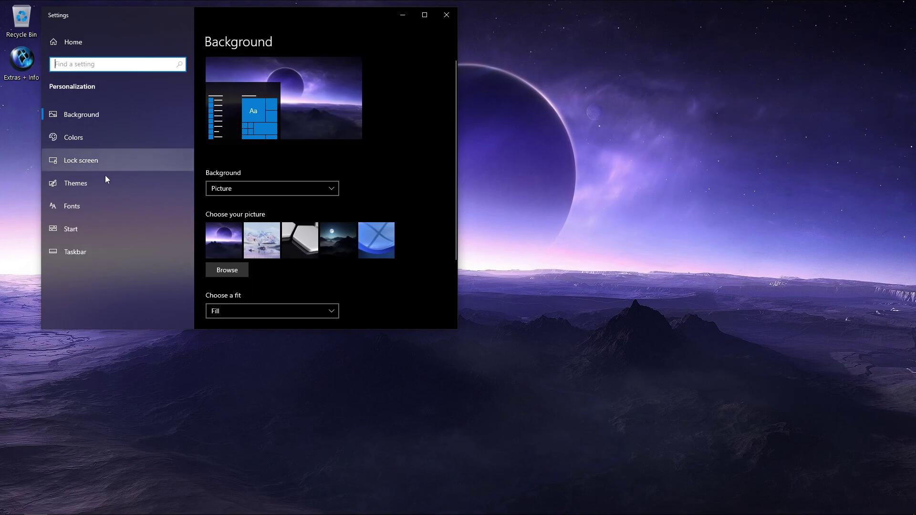
click(103, 182)
scroll(386, 182, down, 3)
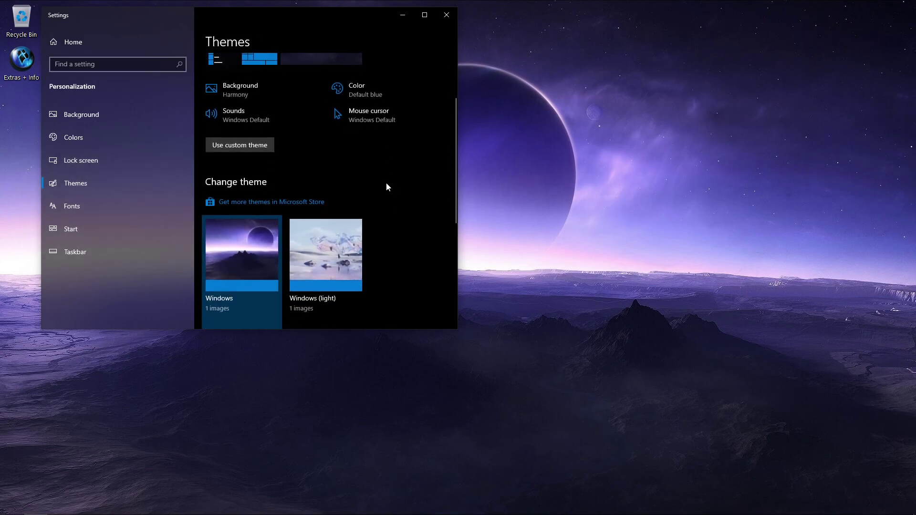
scroll(386, 183, down, 3)
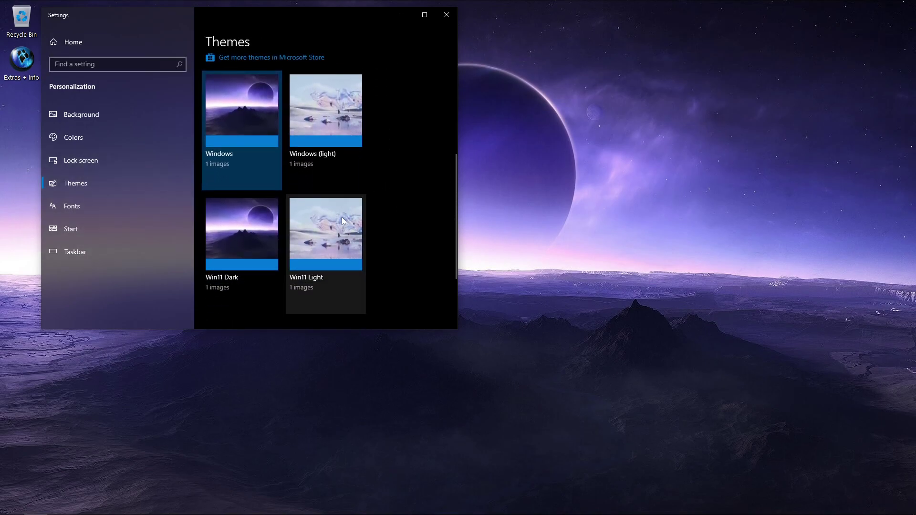
click(341, 216)
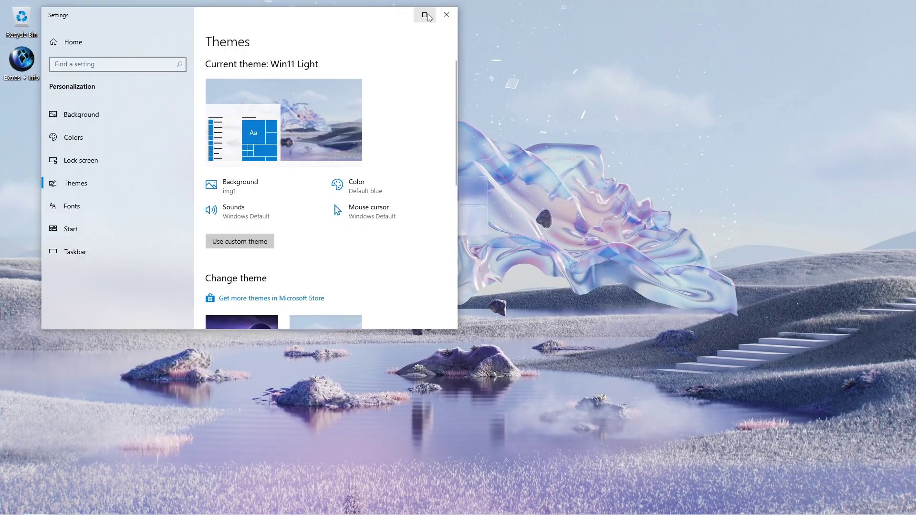